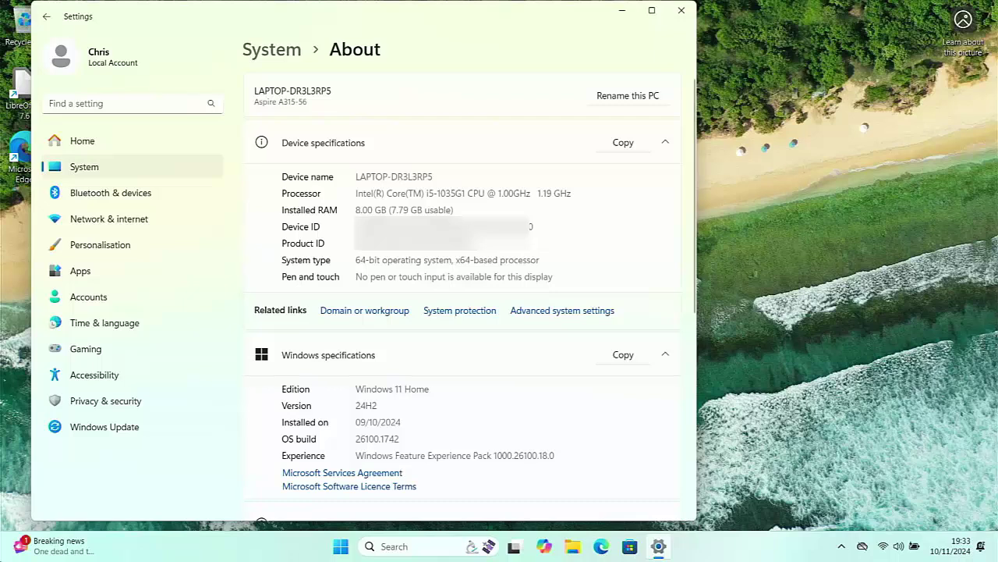
Search Settings for "reset", open the Reset this PC recovery option and start resetting the PC.
click(61, 103)
text(reset)
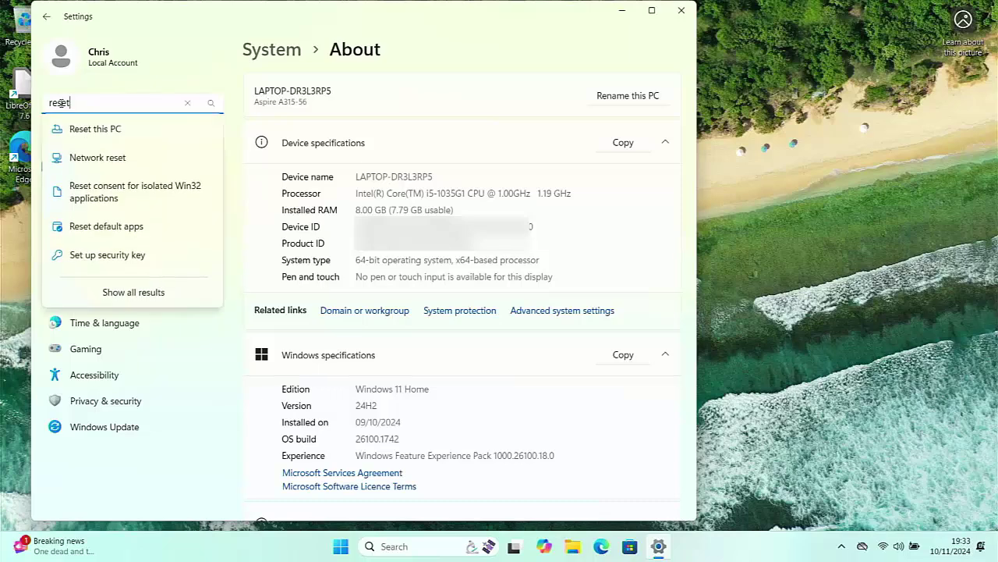
click(98, 129)
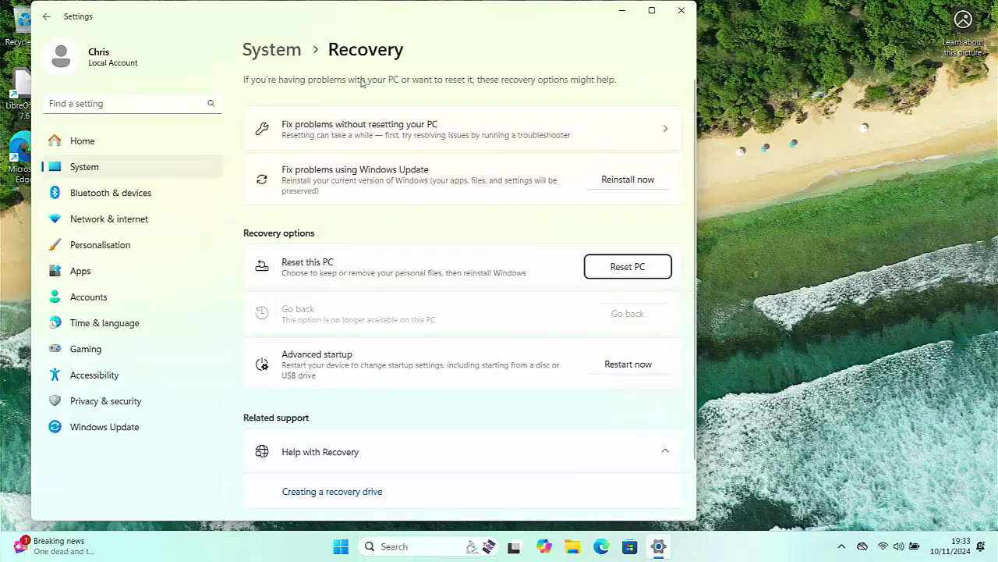
click(638, 267)
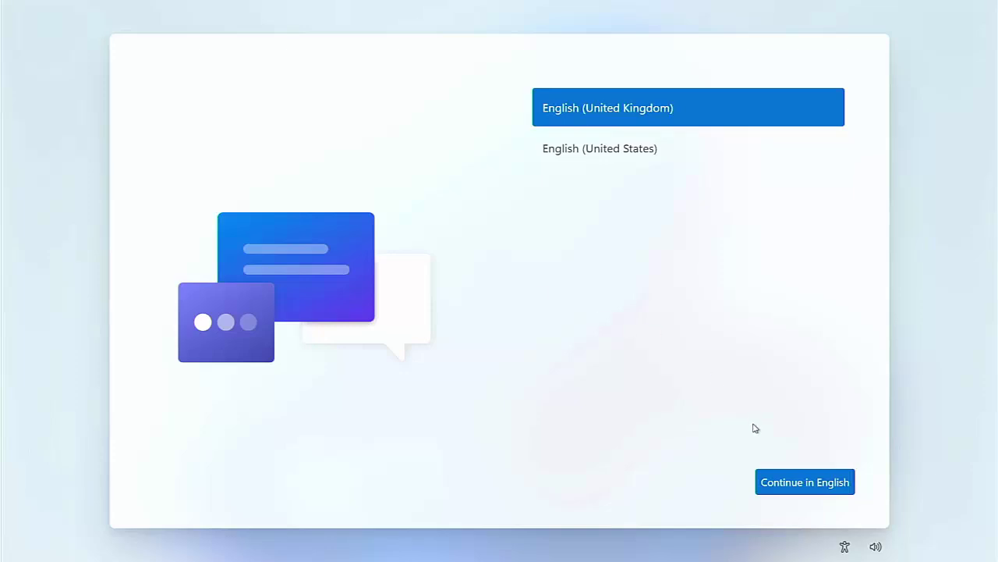
Accept English (United Kingdom) as the setup language and United Kingdom as both the region and the keyboard layout.
click(800, 485)
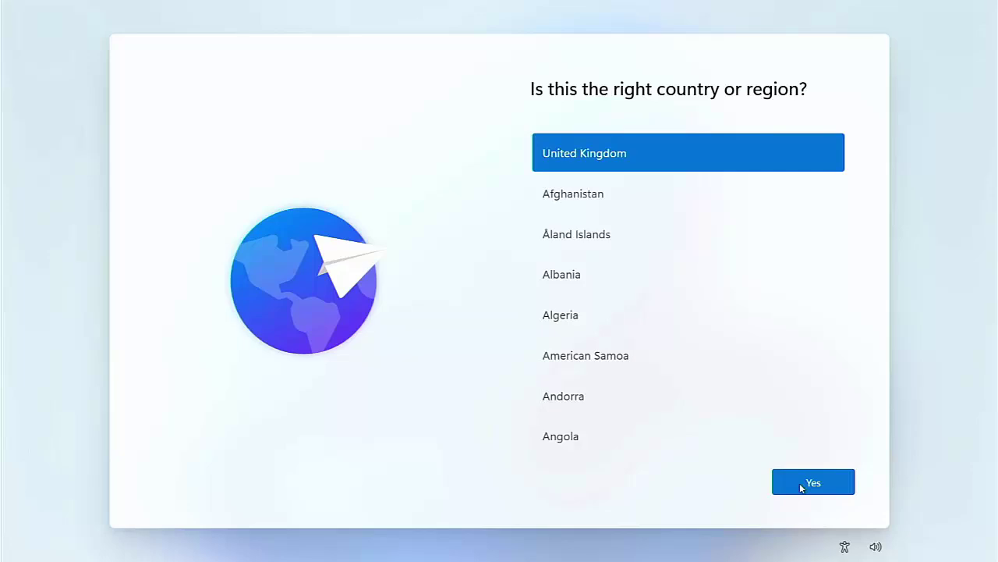
click(811, 482)
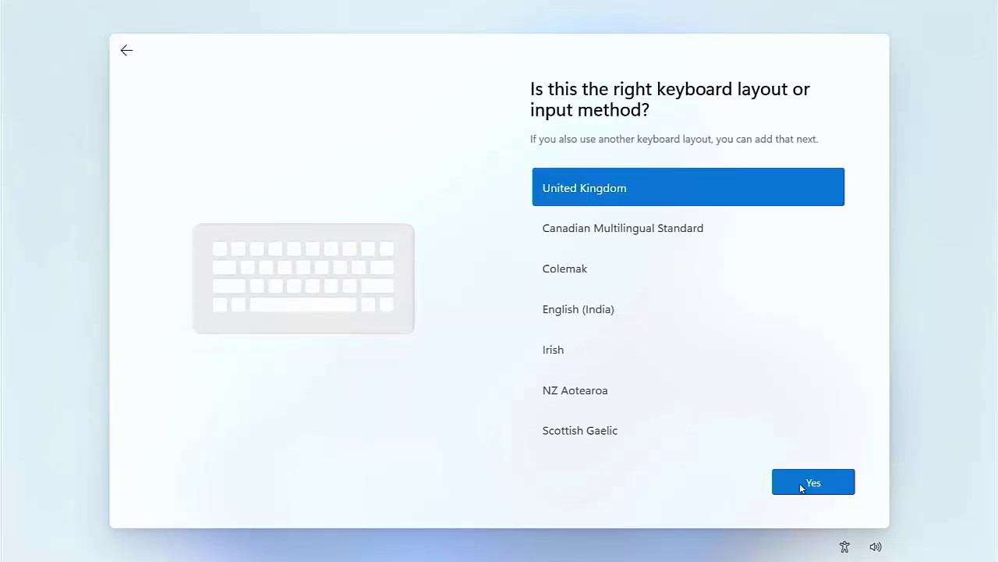
click(802, 487)
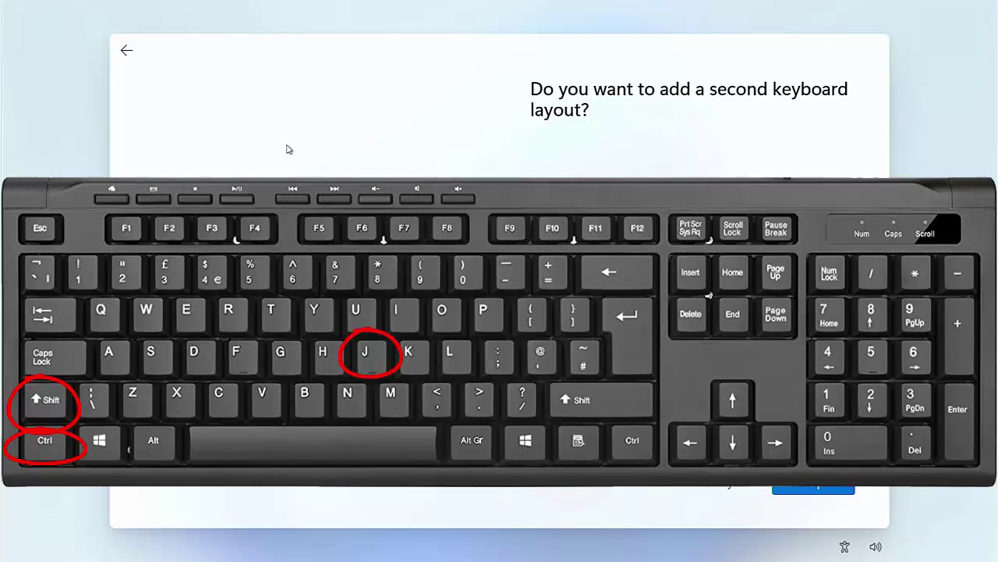
Run the WinJS.Application.restart command with the ms-cxh address in the setup's developer console to open local user creation, and dismiss the console.
key(ctrl+shift+j)
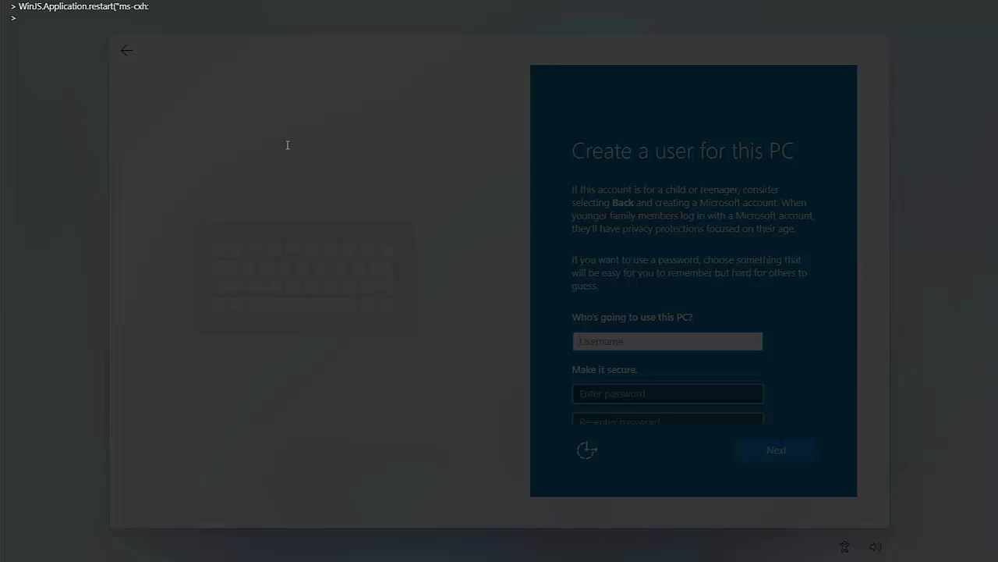
key(Return)
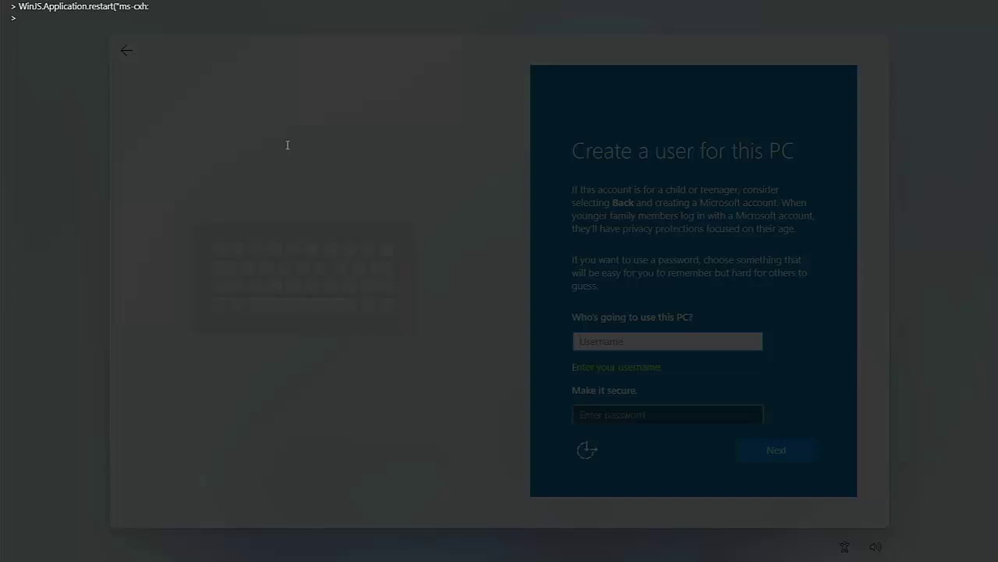
key(ctrl+shift+j)
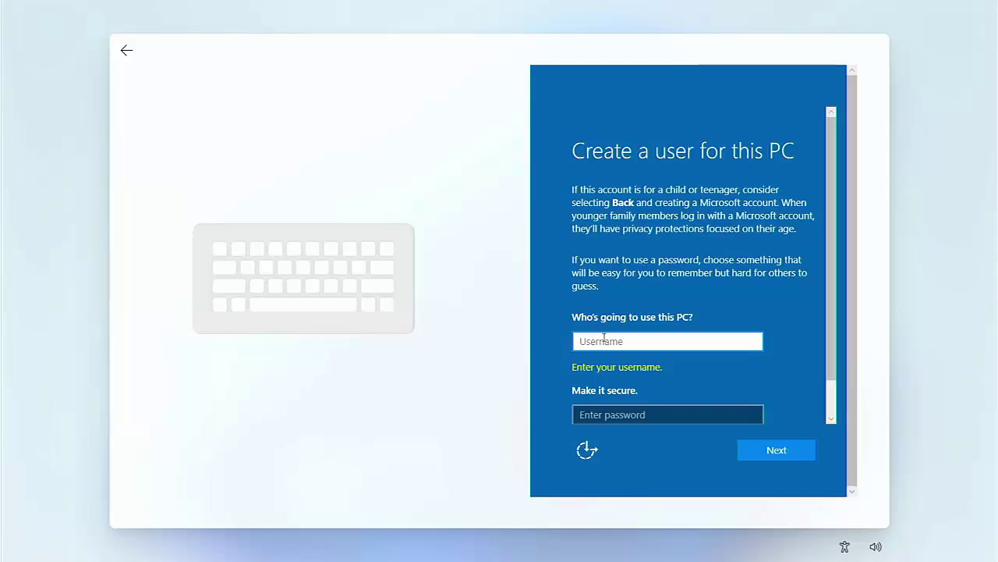
Create the local user by entering the username and leaving both password fields blank.
text(Chris)
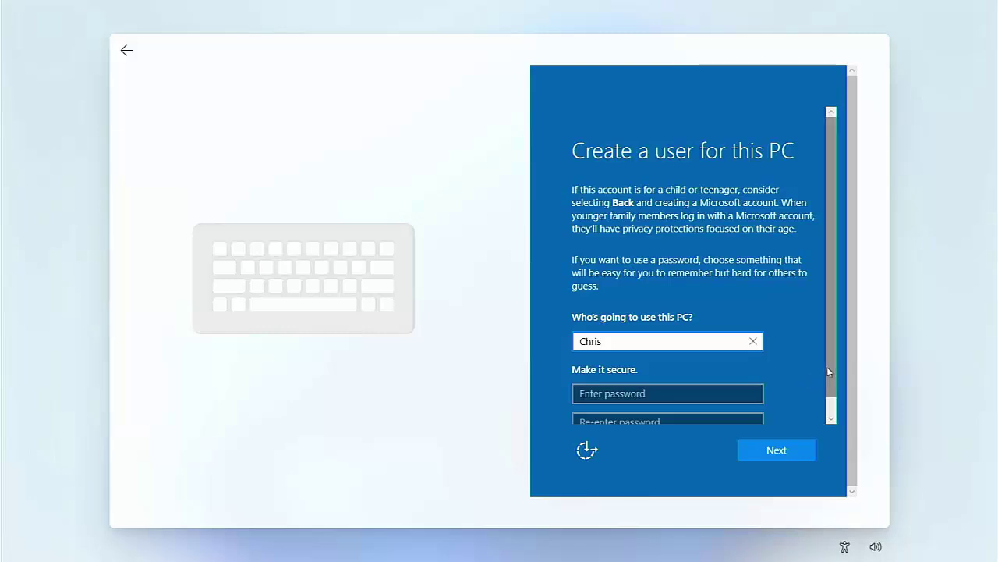
scroll(830, 372, down, 1)
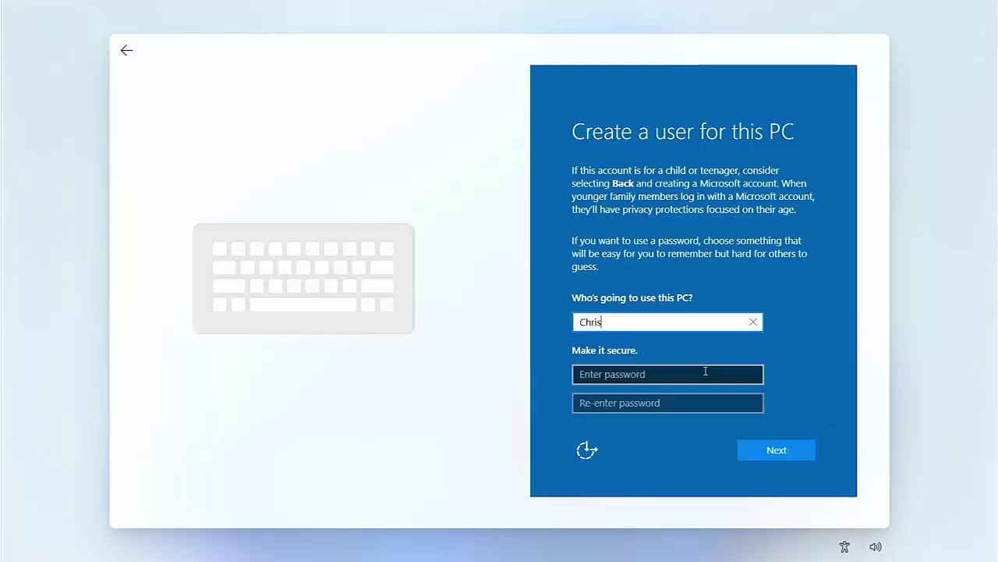
click(787, 454)
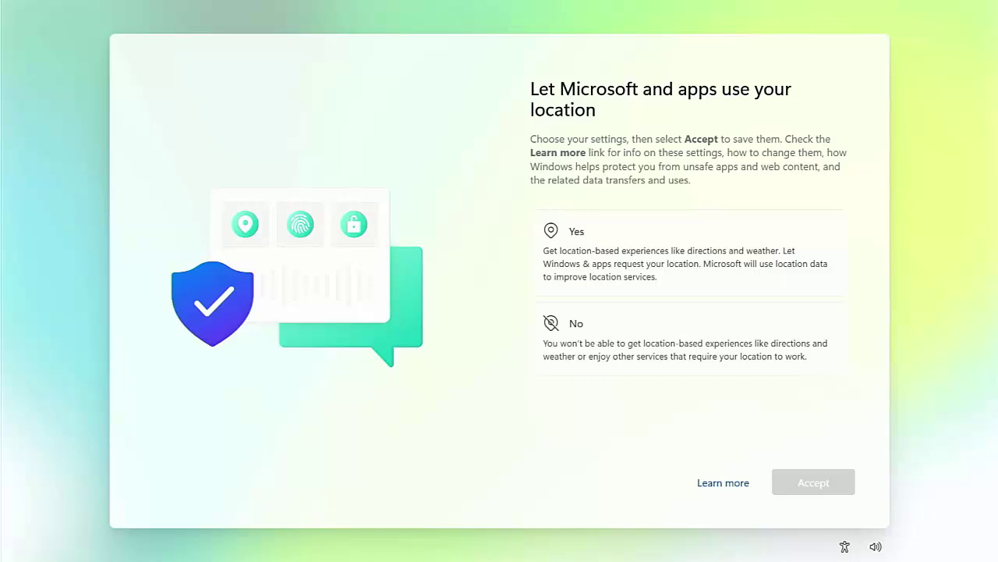
Decline location access for Microsoft and apps, and decline Find my device, accepting each choice.
click(571, 338)
click(796, 485)
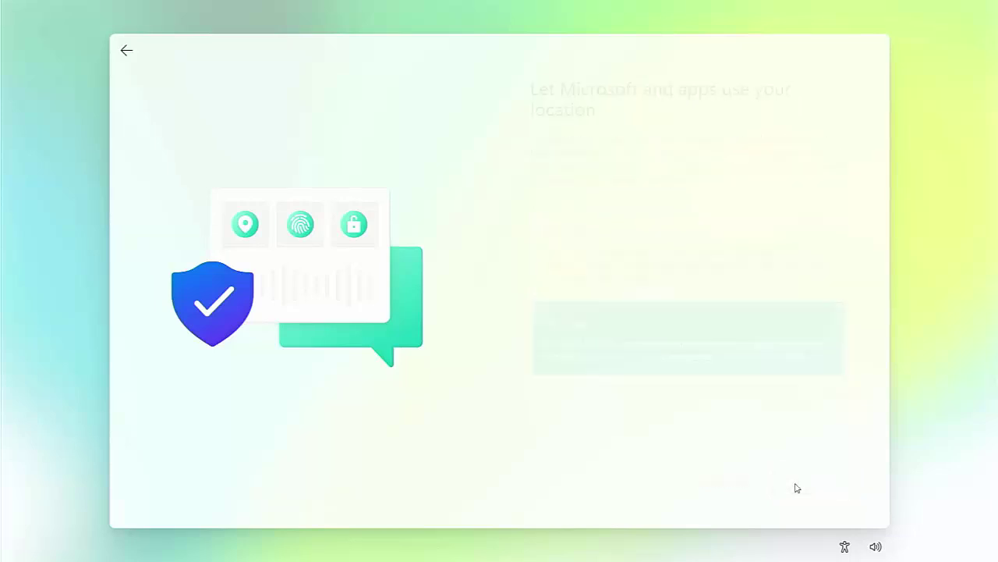
click(697, 346)
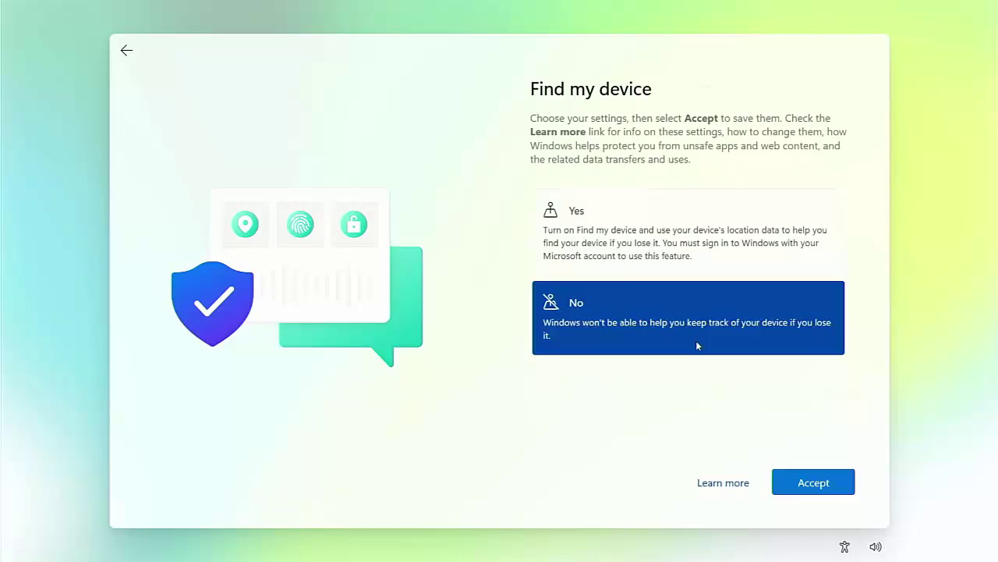
click(814, 483)
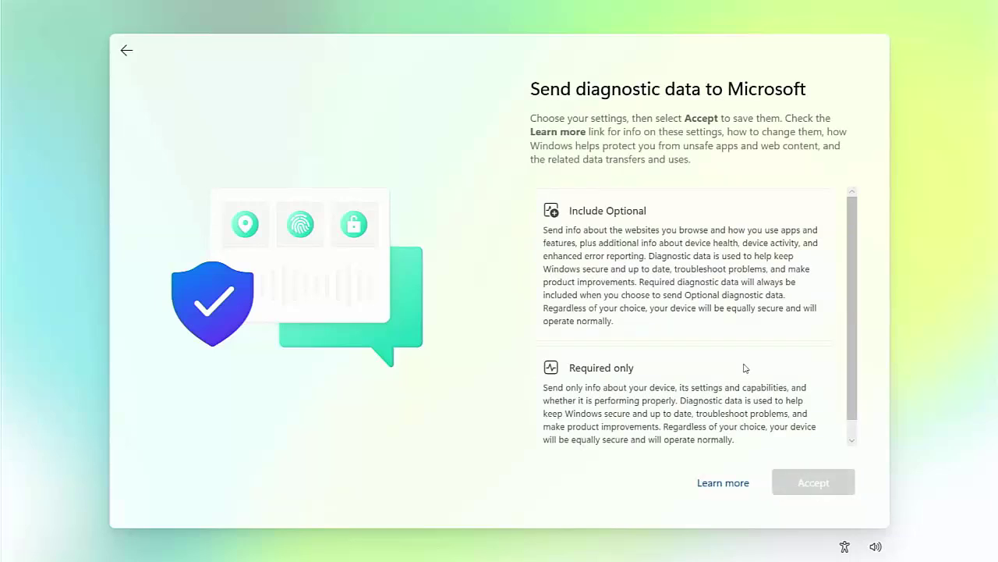
Limit diagnostic data to Required only and answer No to improving inking and typing, accepting each choice.
click(740, 394)
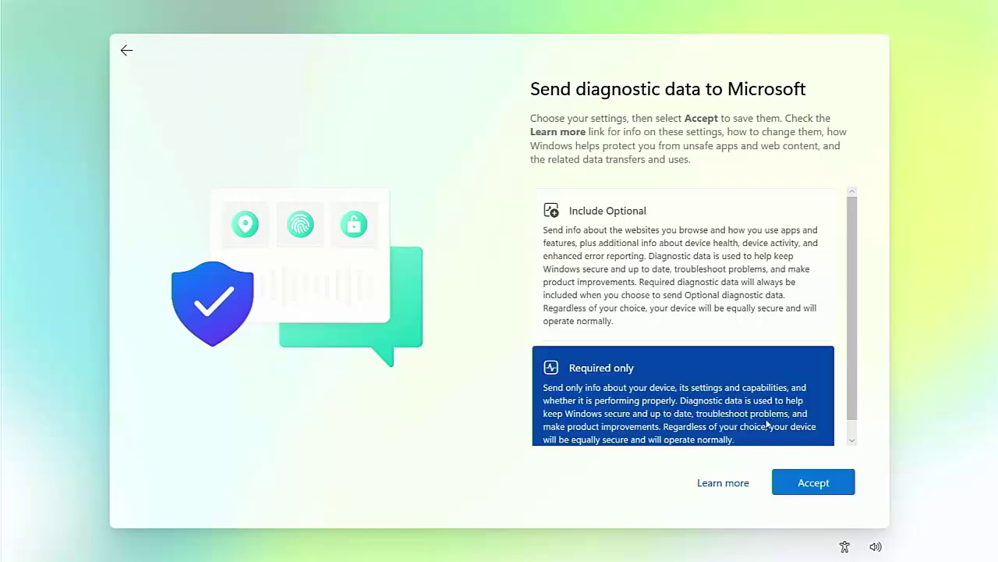
click(802, 488)
click(712, 335)
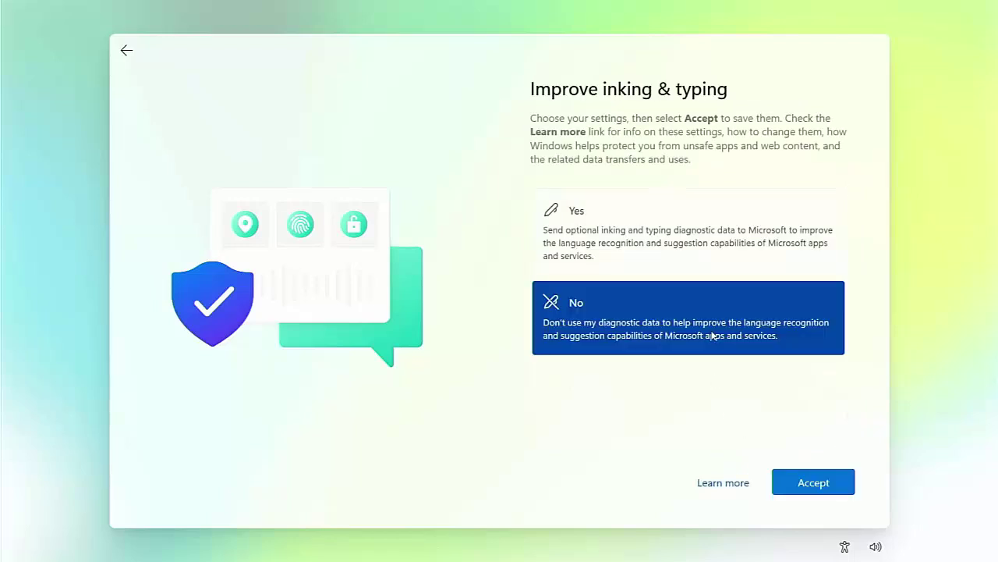
click(803, 487)
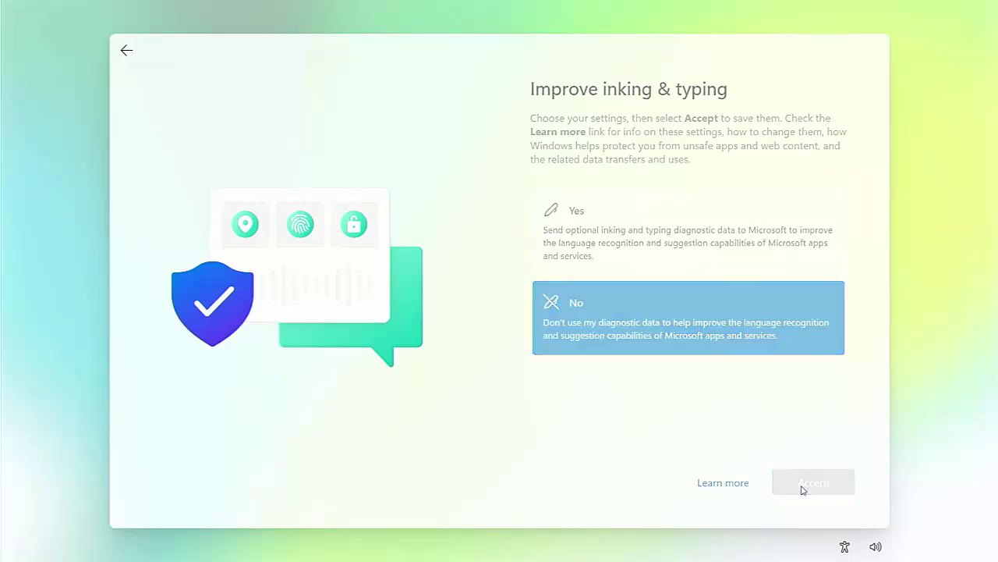
Answer No to tailored experiences with diagnostic data and No to the advertising ID, accepting each choice.
click(721, 365)
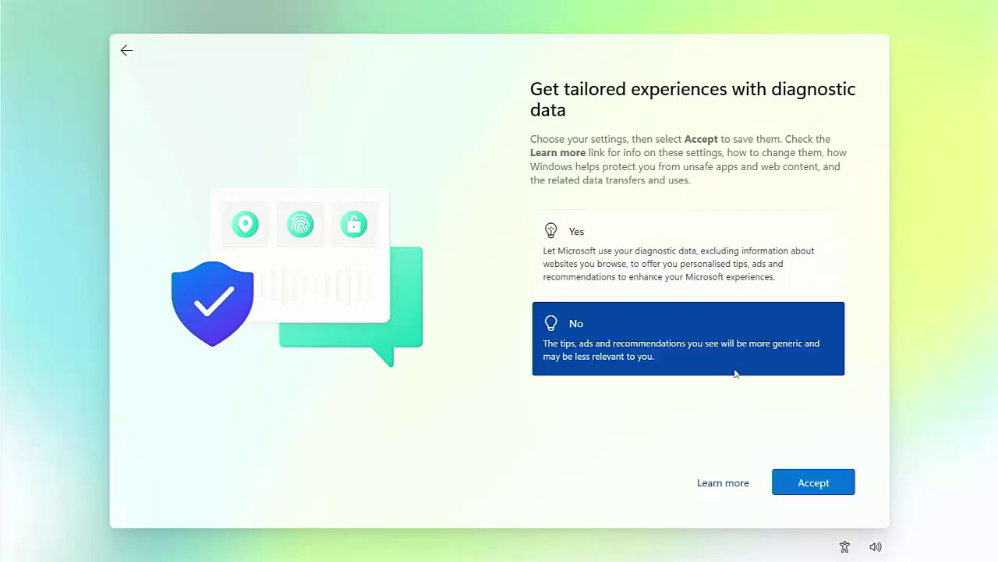
click(840, 484)
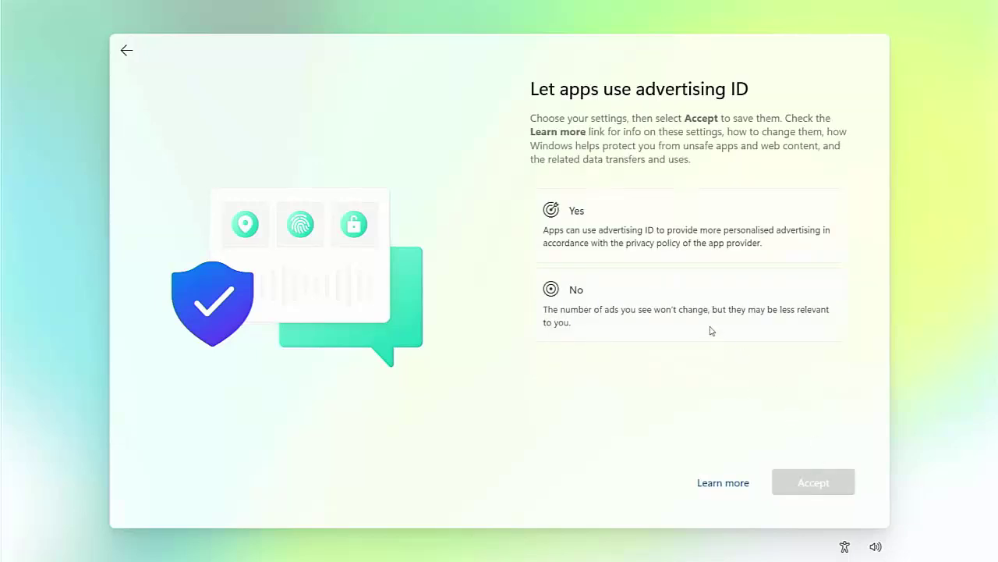
click(710, 331)
click(803, 482)
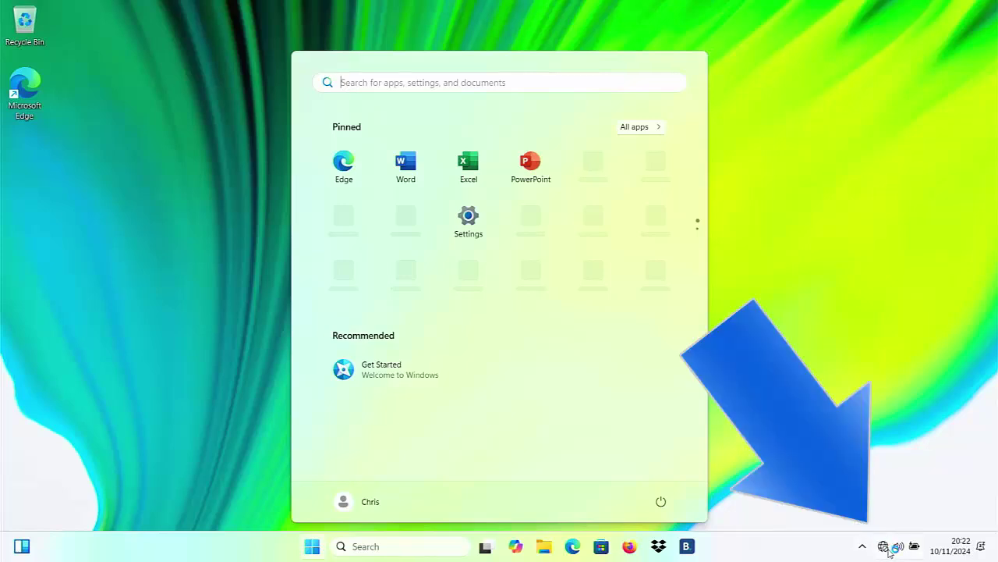
Check the network connection status on the new desktop and view the Accounts page in Settings.
mouse_move(890, 551)
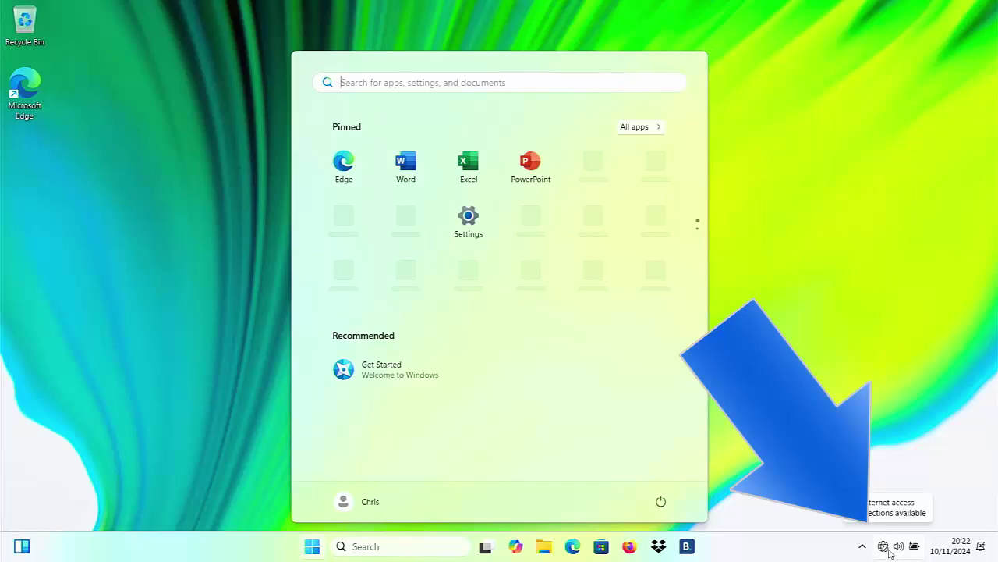
click(471, 223)
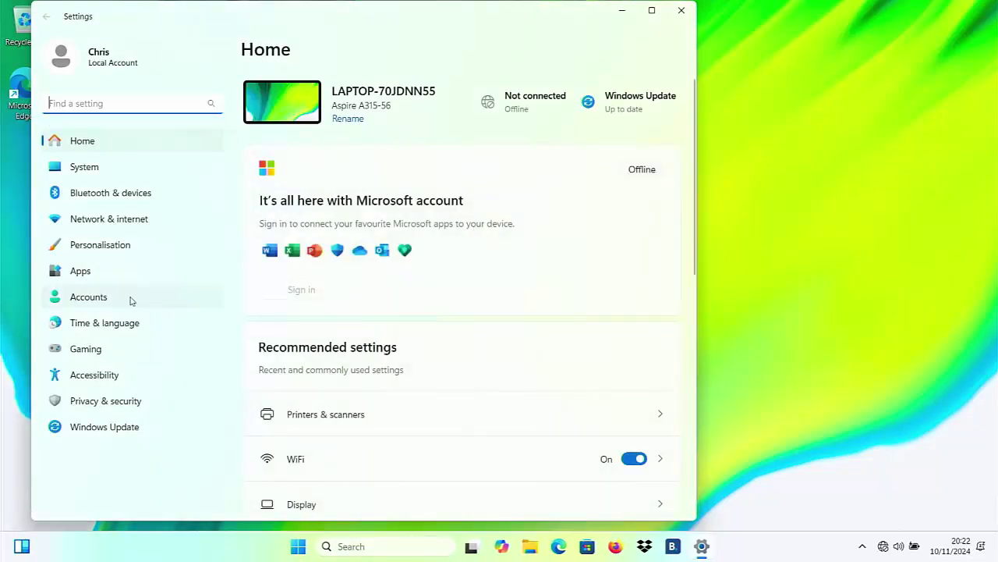
click(107, 308)
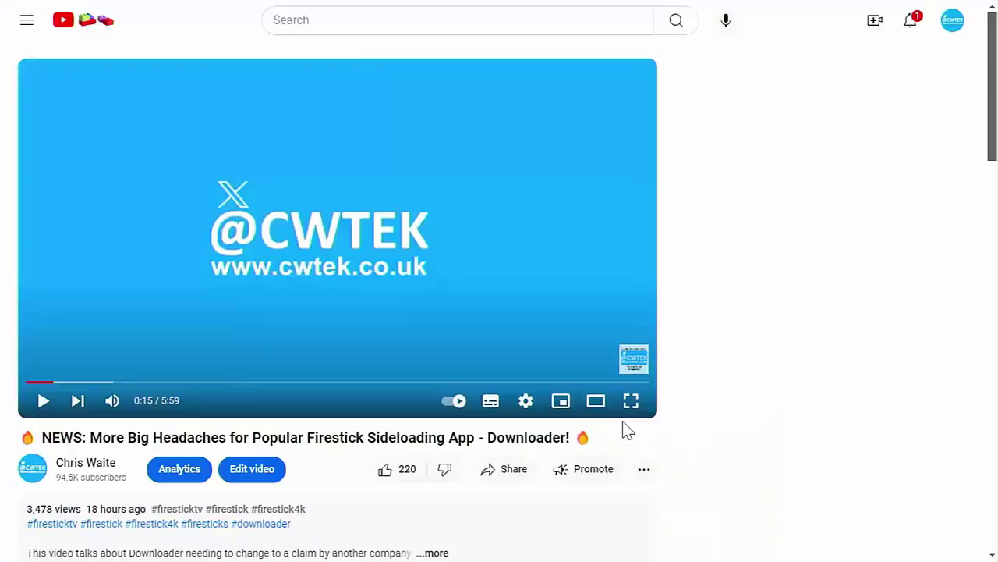
click(644, 470)
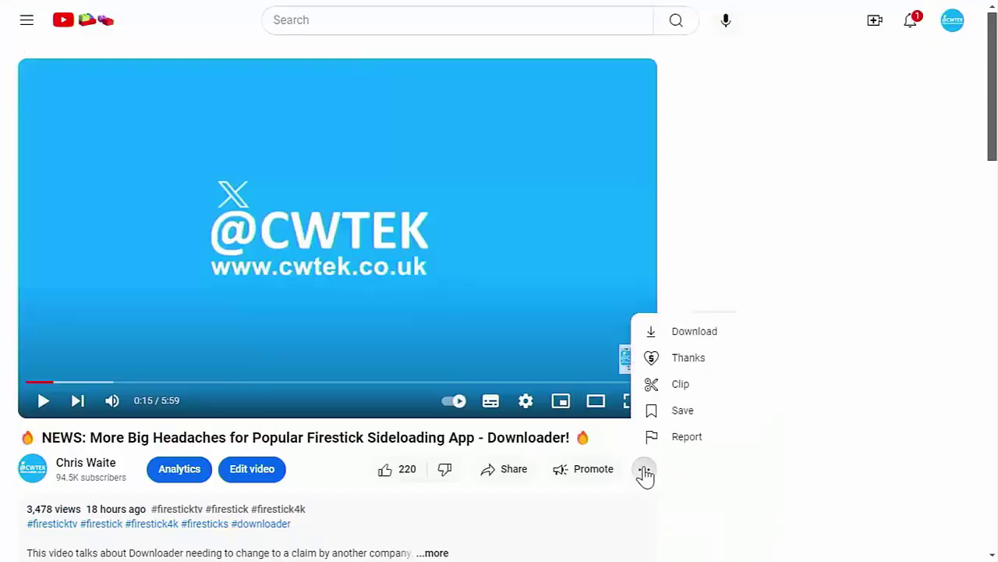
click(690, 361)
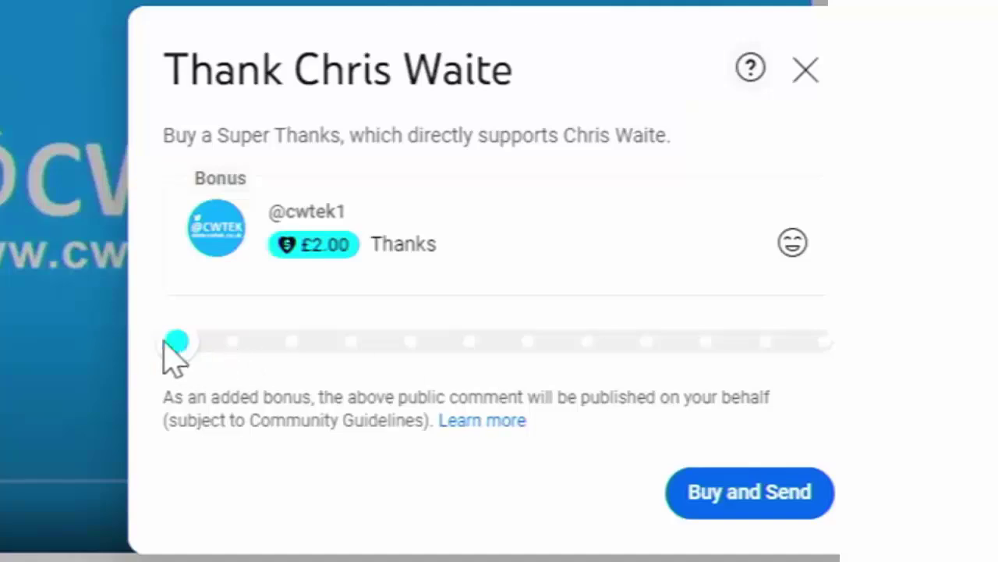
drag(173, 342, 585, 347)
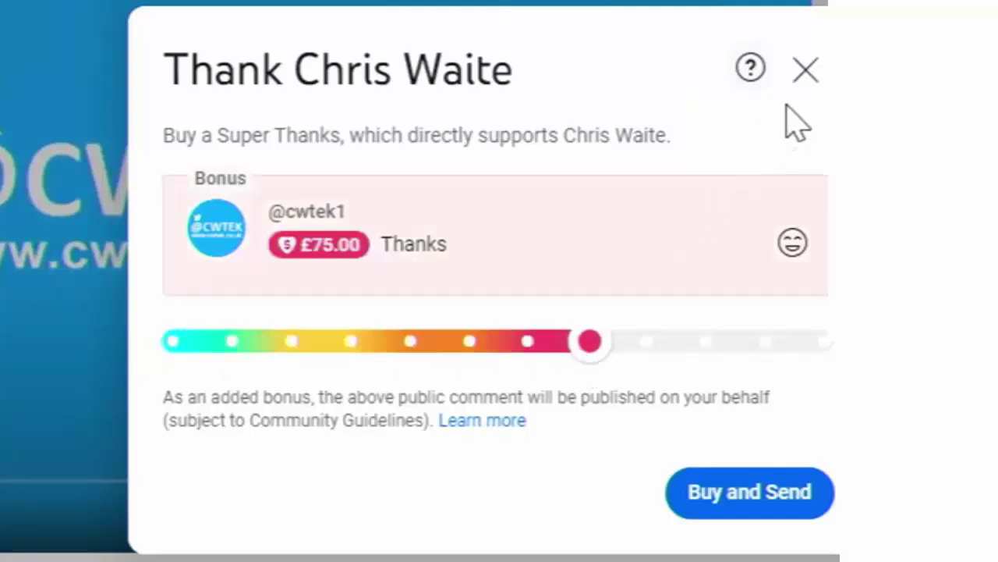
click(805, 74)
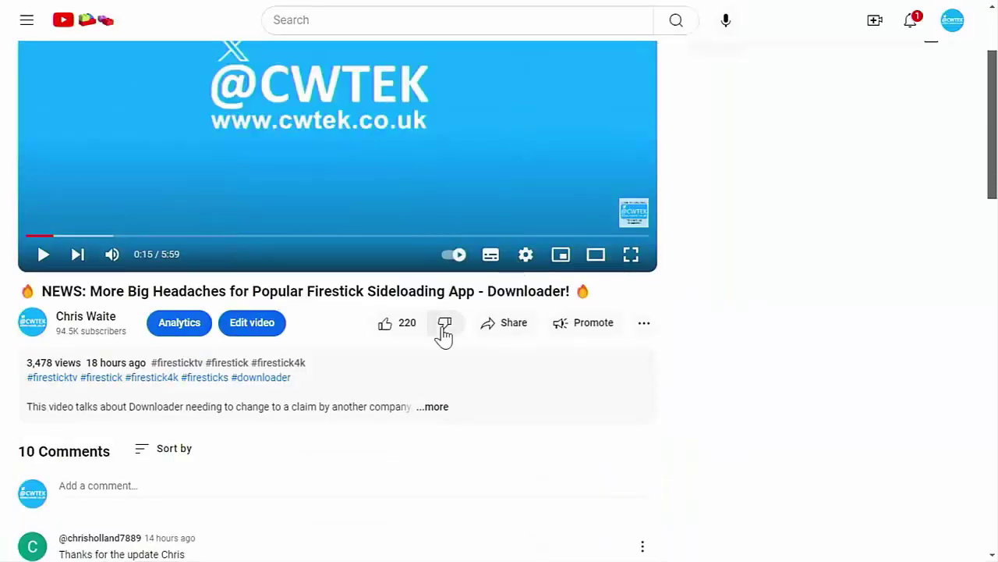
Expand the YouTube video's full description and look through the channel, website and shop links in it.
click(435, 409)
scroll(436, 410, down, 3)
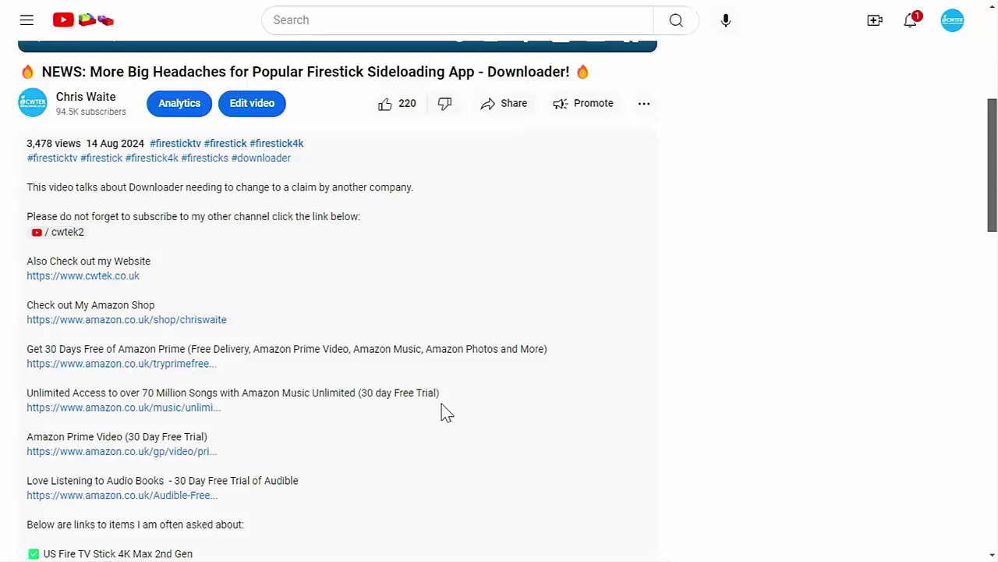
scroll(442, 412, down, 2)
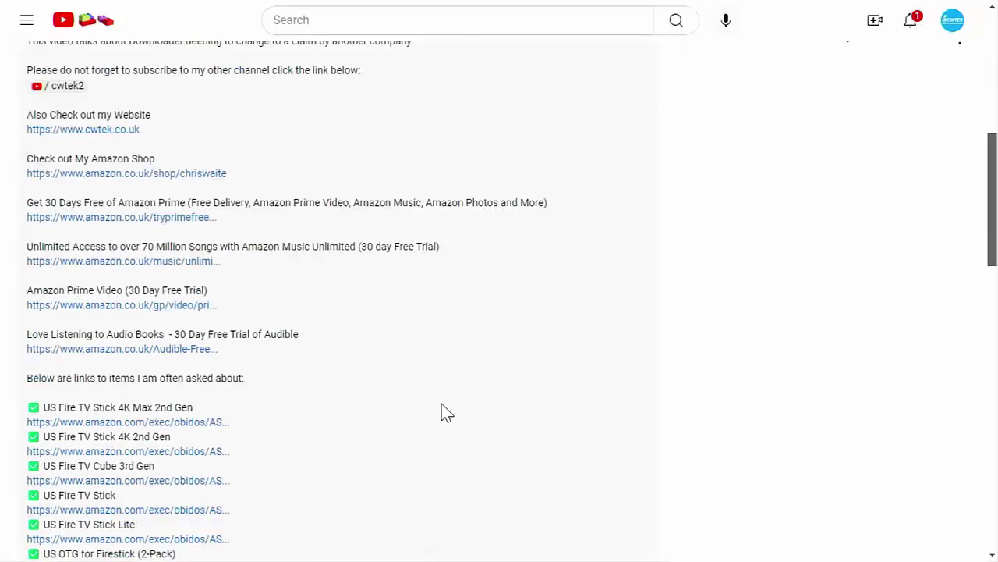
scroll(441, 412, down, 1)
scroll(447, 412, up, 2)
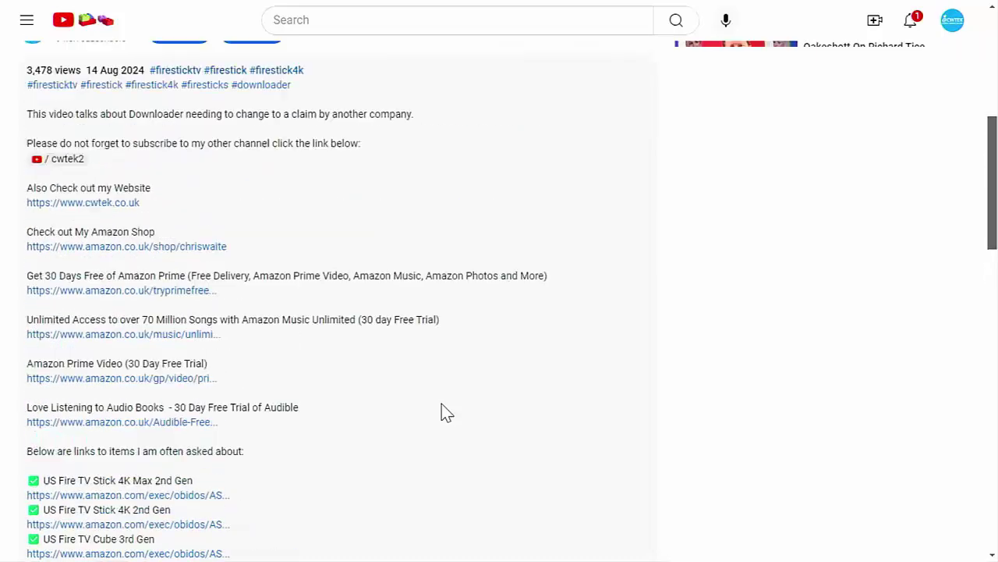
scroll(446, 412, up, 4)
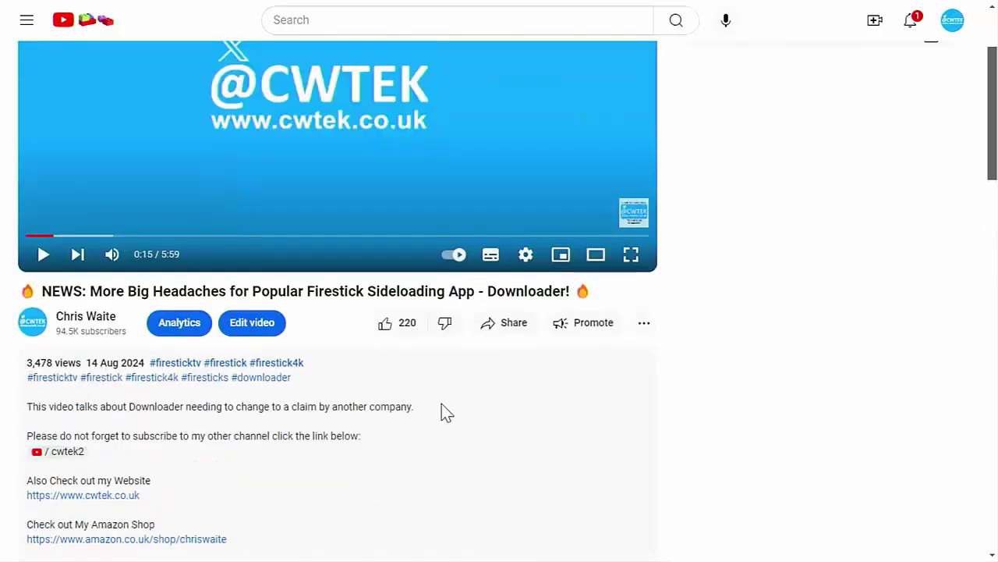
Open the Super Thanks dialog for the video and set the amount to £15.00.
click(644, 323)
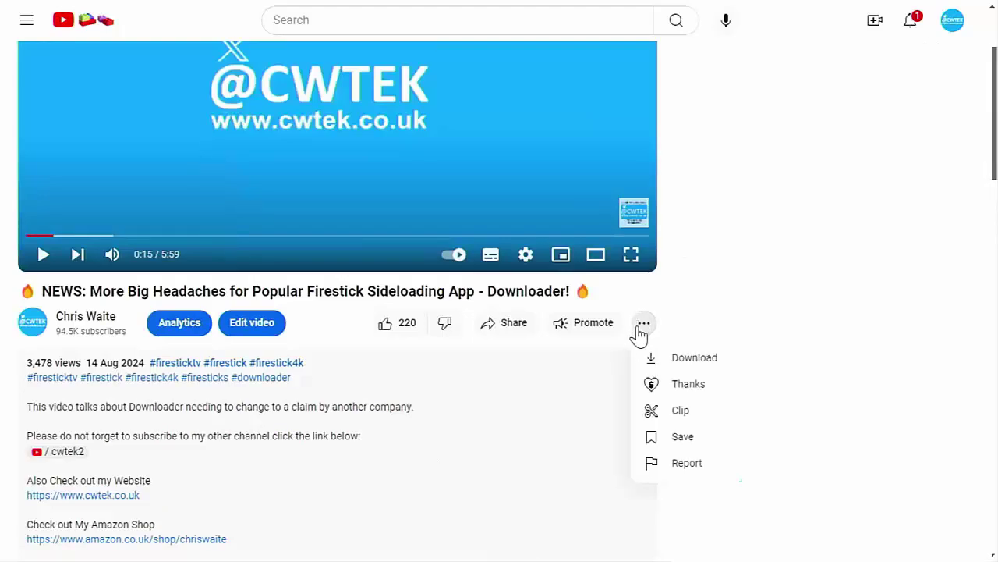
click(671, 386)
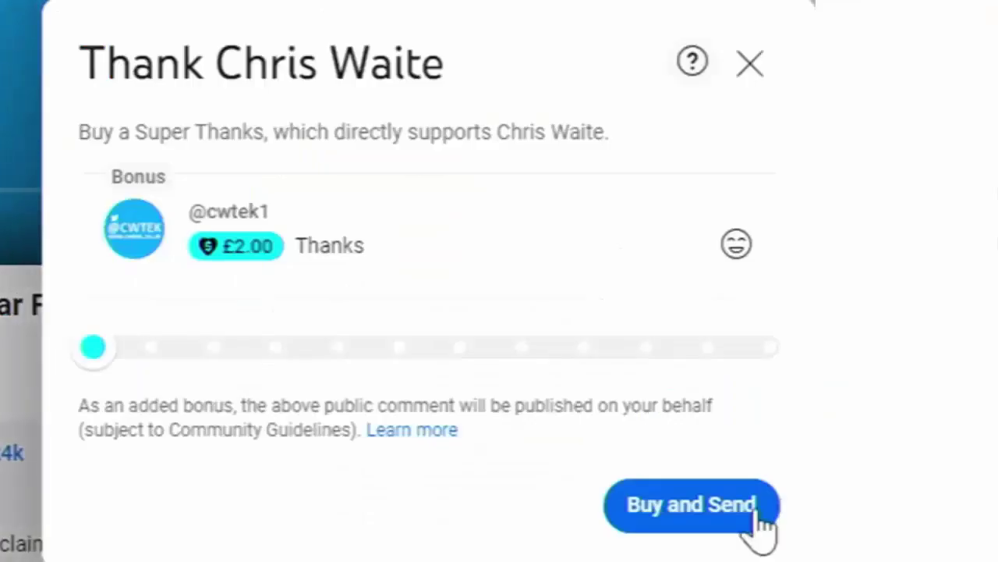
drag(104, 359, 307, 353)
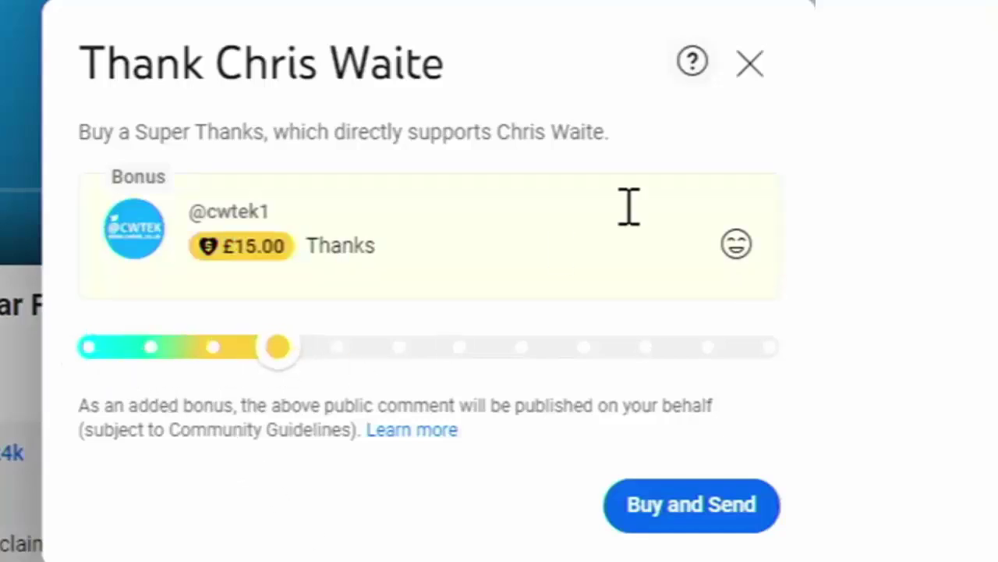
Close the Super Thanks dialog, open the video creator's channel, and look through the videos, playlists and Shorts on its home page.
click(758, 62)
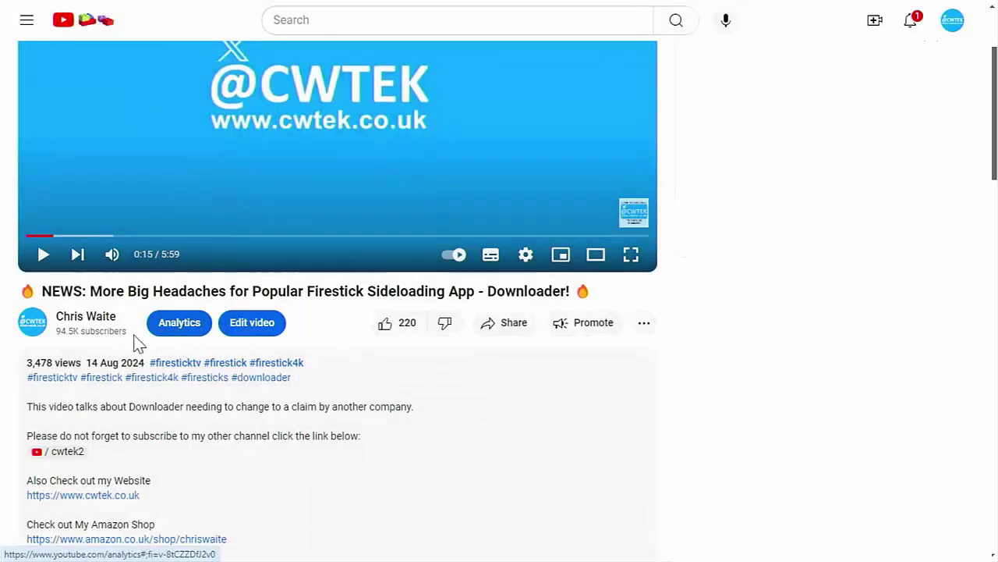
click(41, 331)
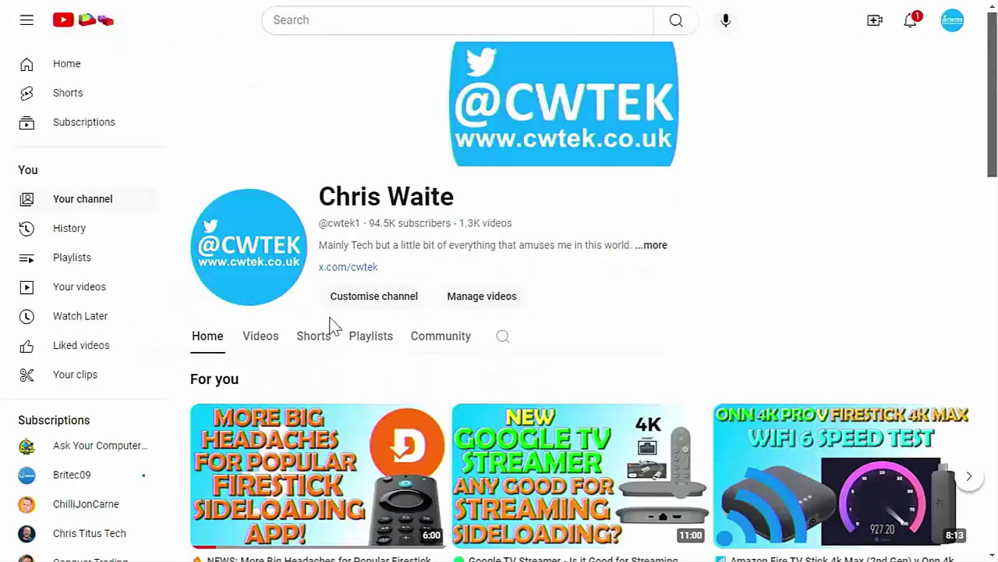
scroll(541, 333, down, 1)
scroll(542, 332, down, 5)
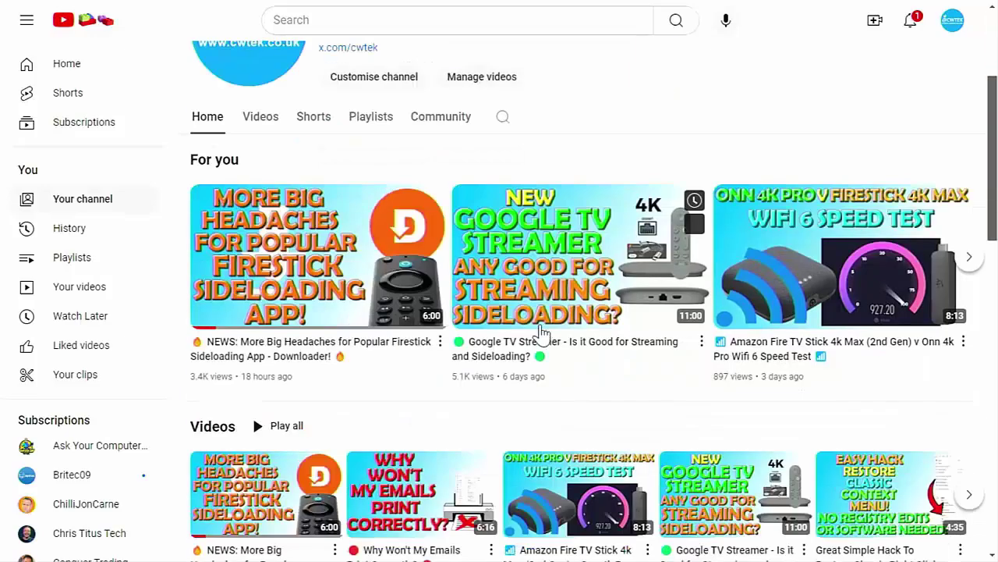
scroll(541, 333, down, 4)
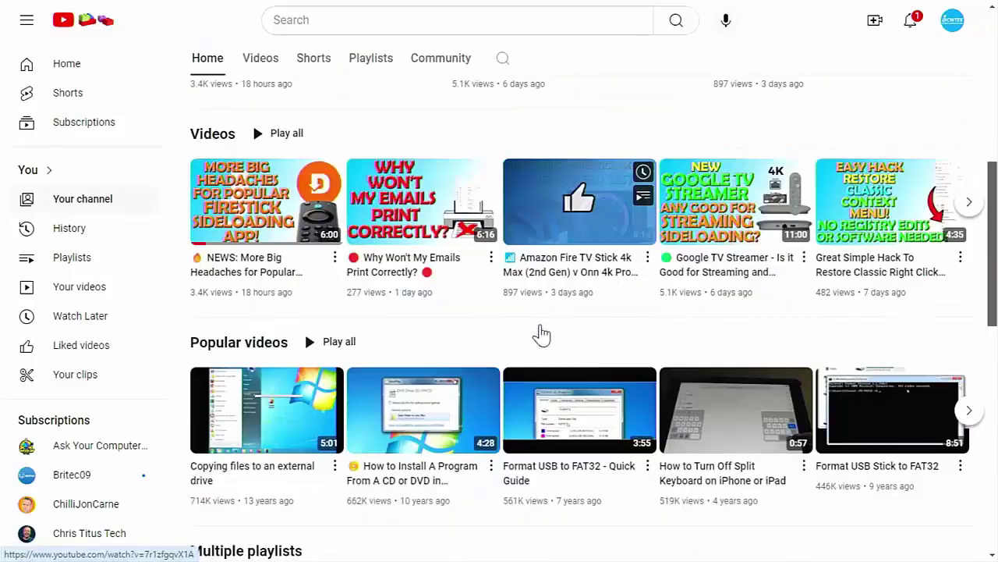
scroll(545, 332, down, 4)
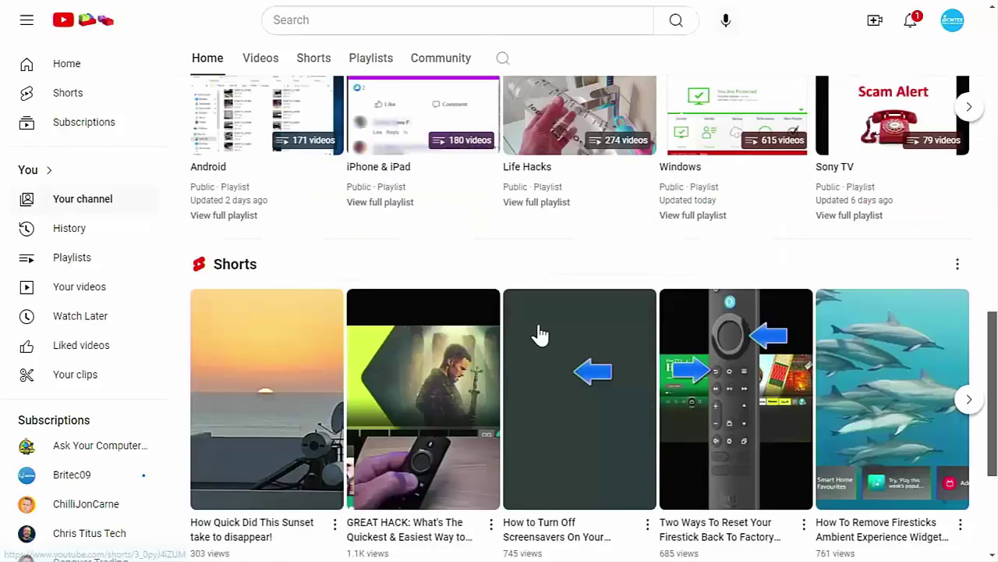
scroll(542, 334, down, 3)
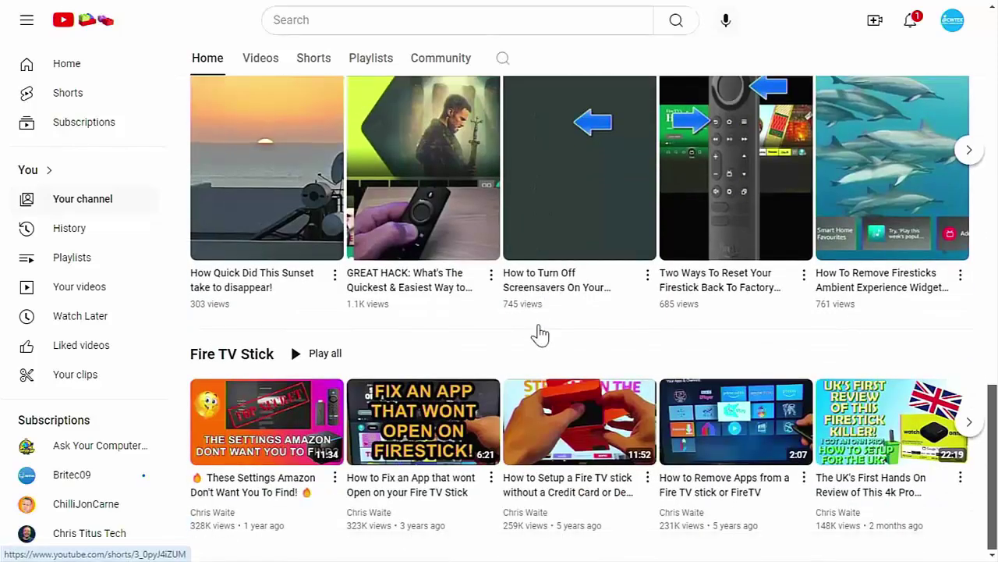
scroll(539, 331, up, 3)
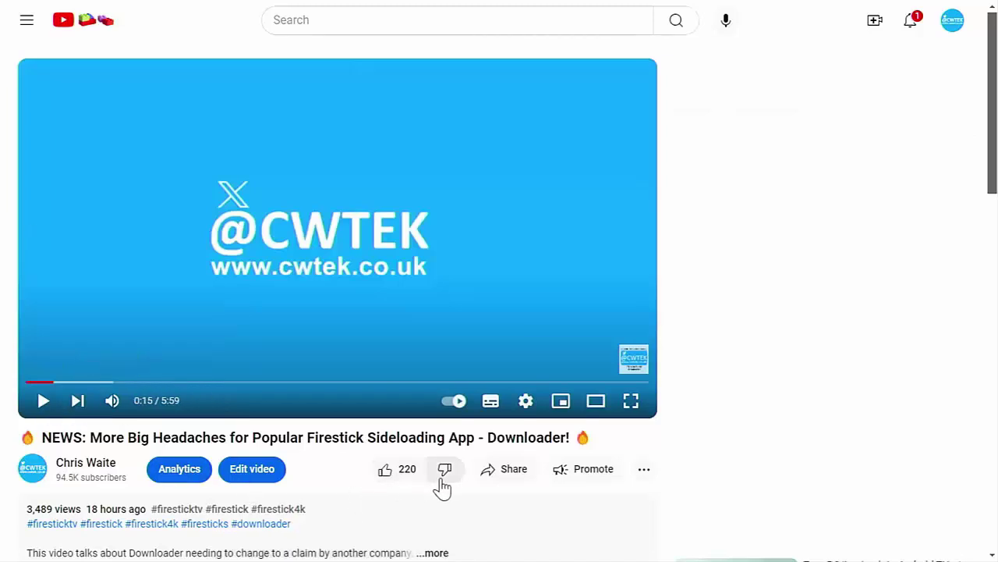
Open the sharing options for the news video about the Downloader sideloading app.
click(479, 486)
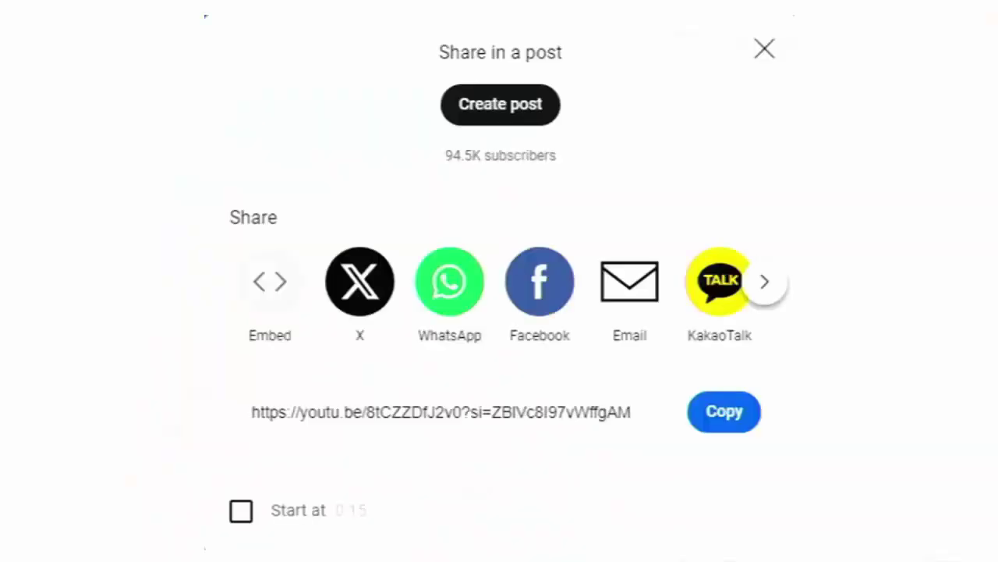